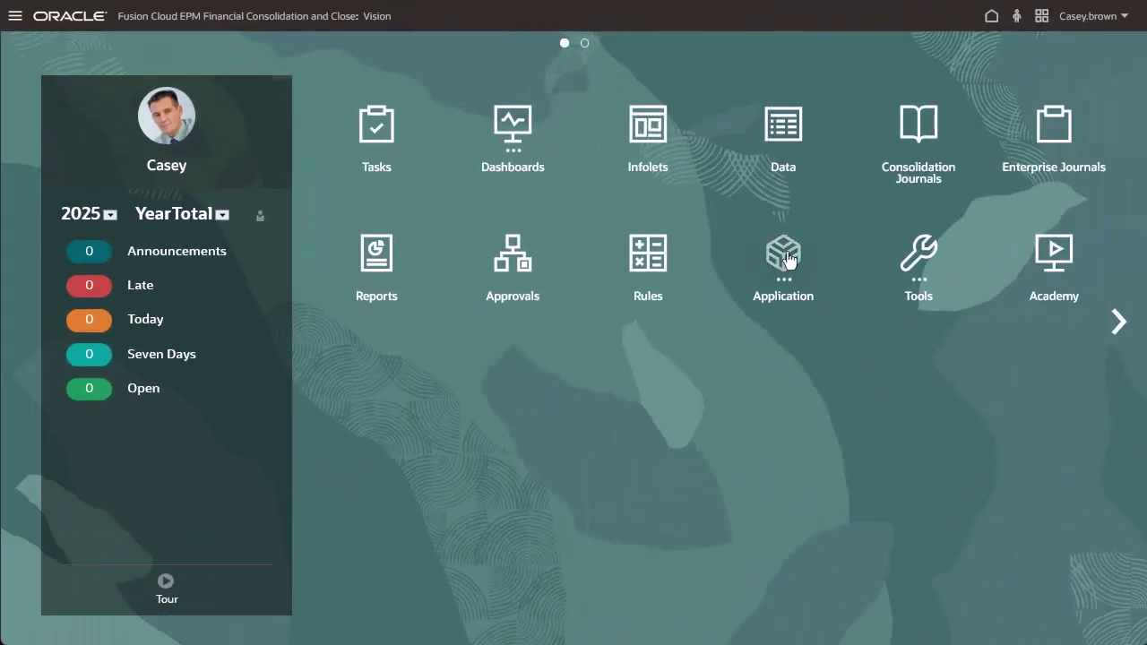
From the Consolidated process's consolidation rules list, start a new blank rule set
click(785, 256)
click(493, 363)
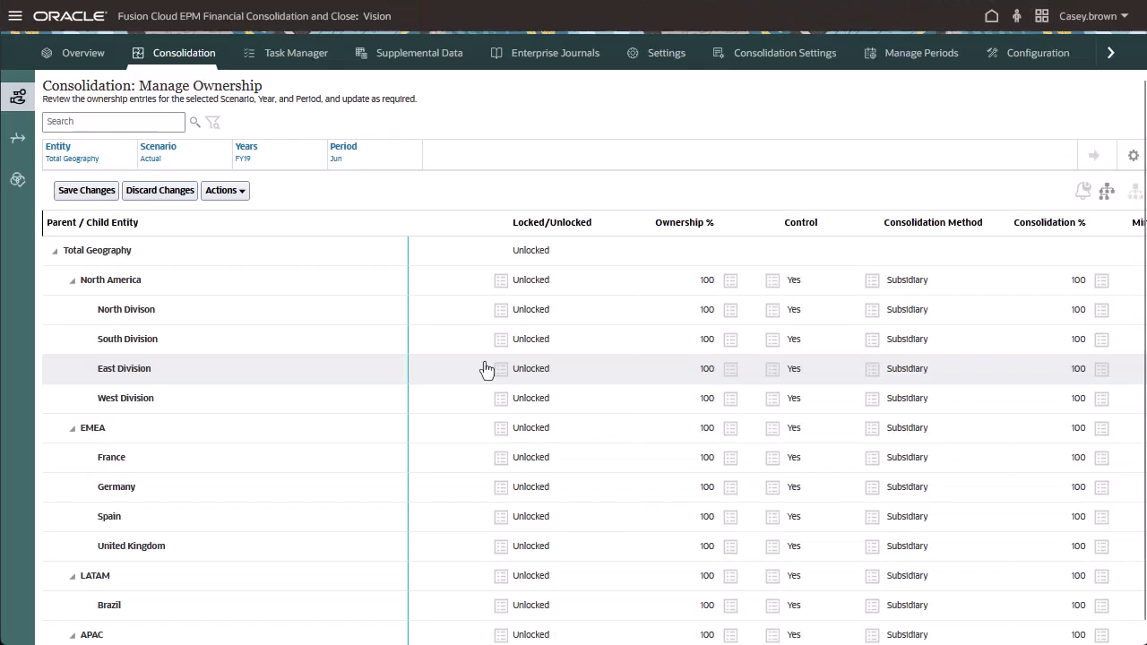
click(17, 144)
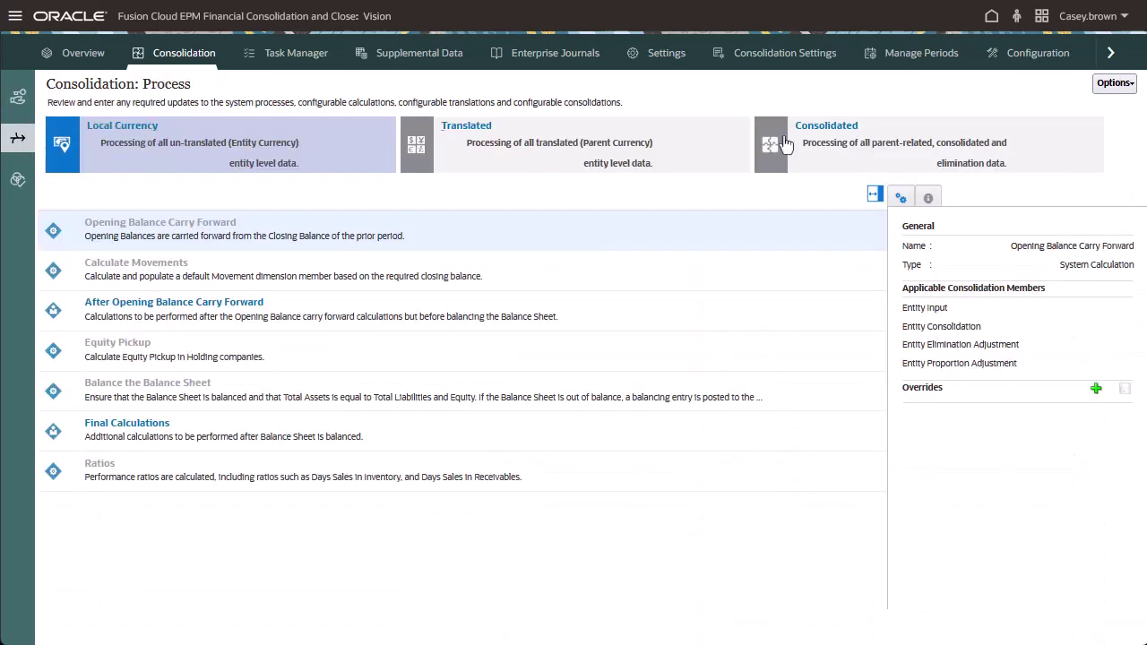
click(835, 142)
click(135, 377)
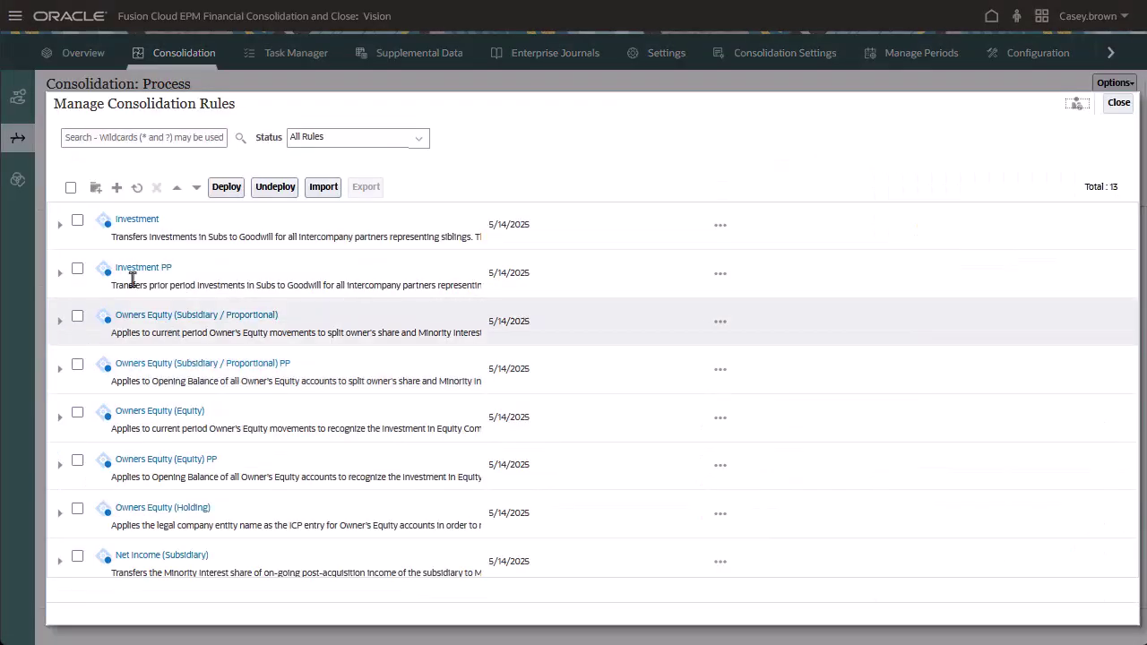
click(96, 190)
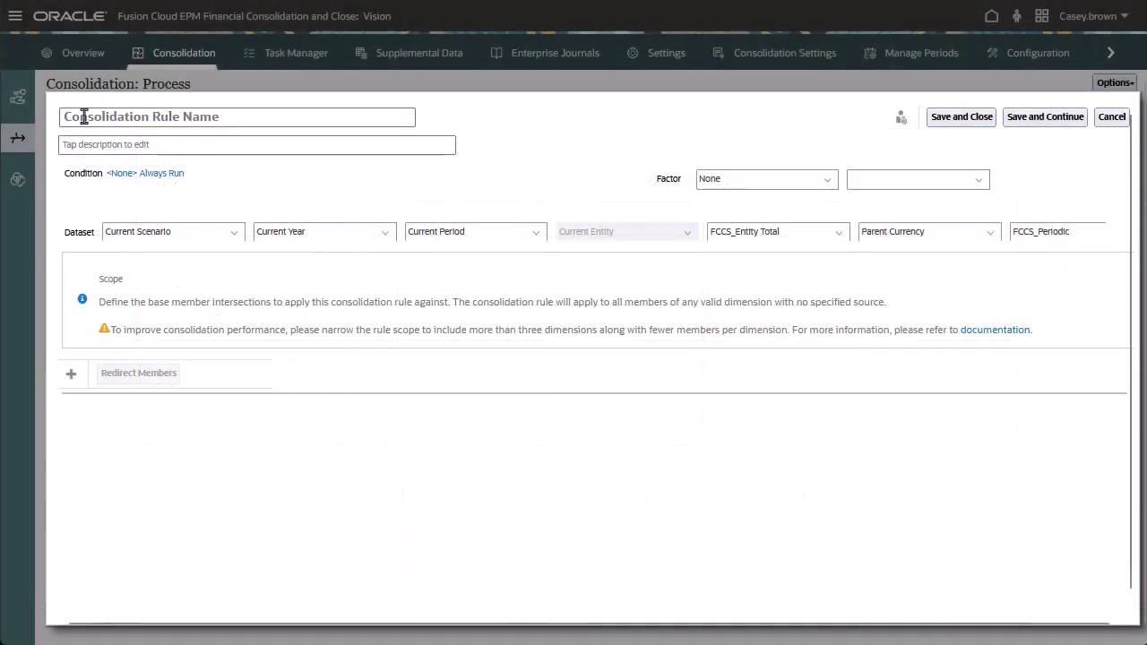
Name the rule 'Entity Adjustment for Subsidiaries' and type the holding-company equity elimination description
click(83, 116)
text(Entity Adjustment for Subsidiaries)
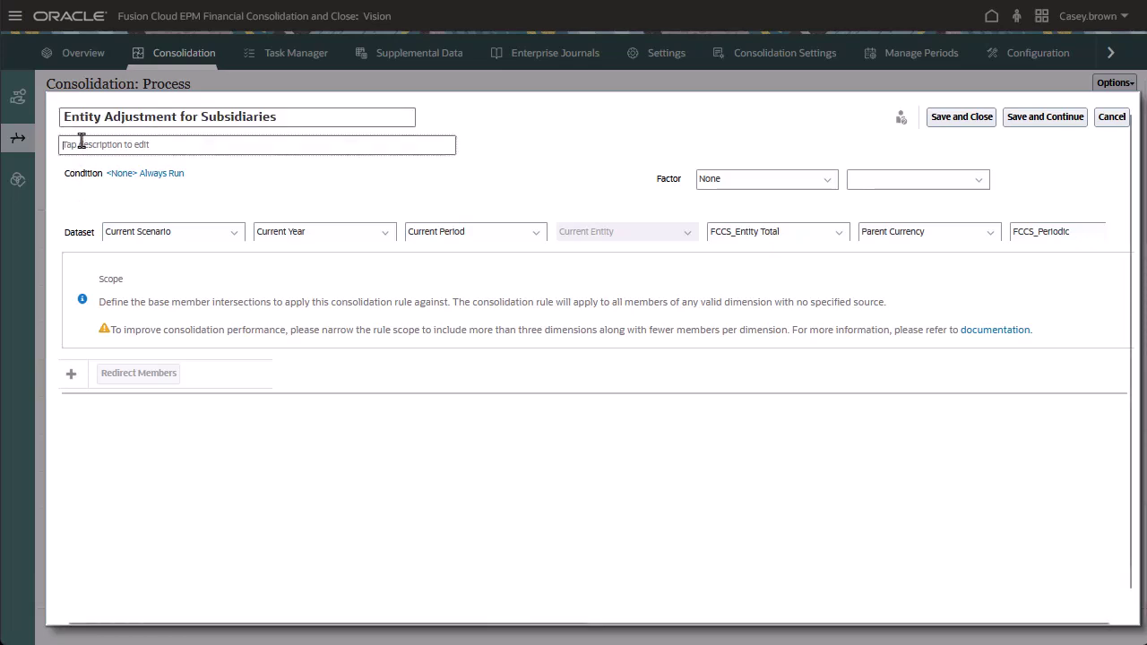
text(Eliminate holding company's equity from consolidated results for subsidiaries)
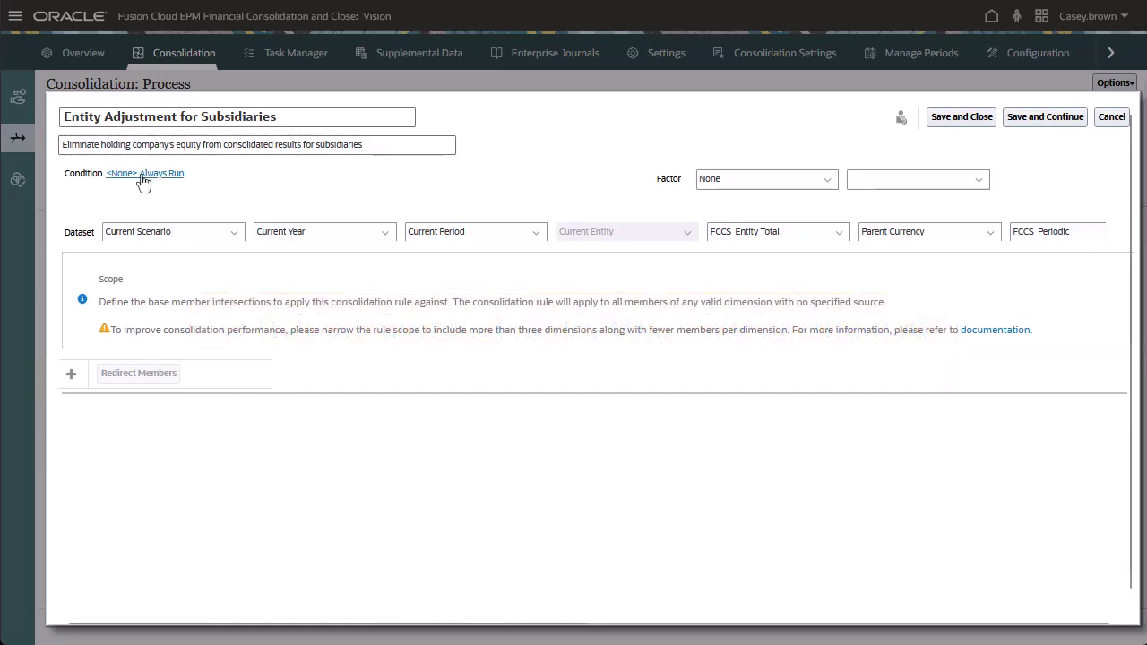
Set the rule's run condition to FCCS_Total Data Source <> 0
click(143, 175)
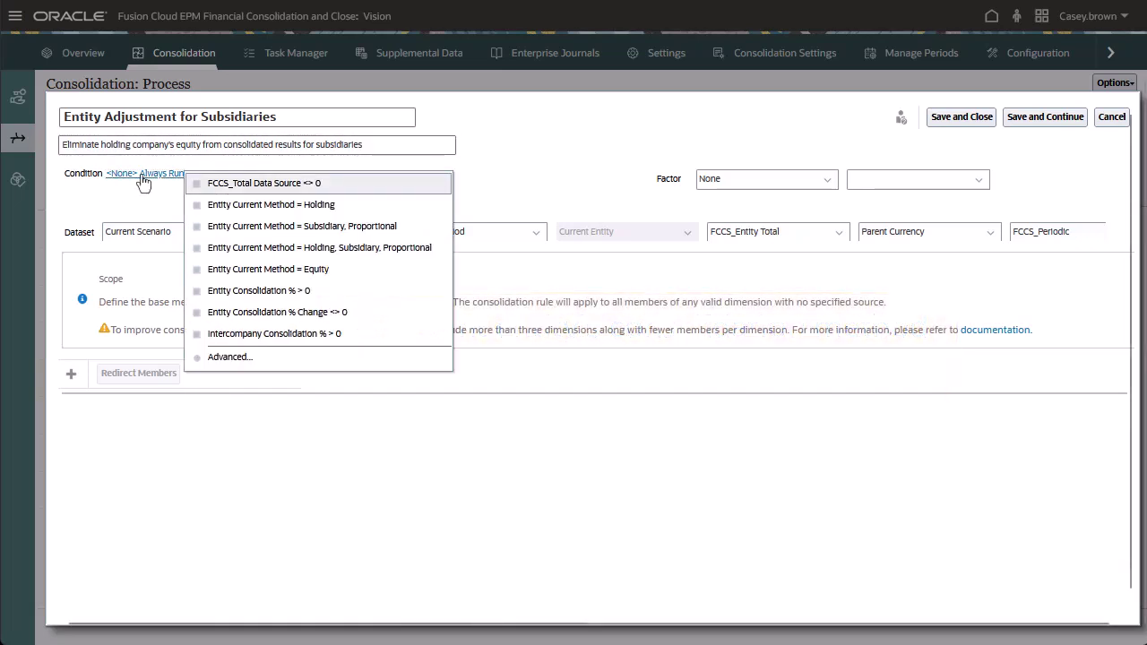
click(339, 184)
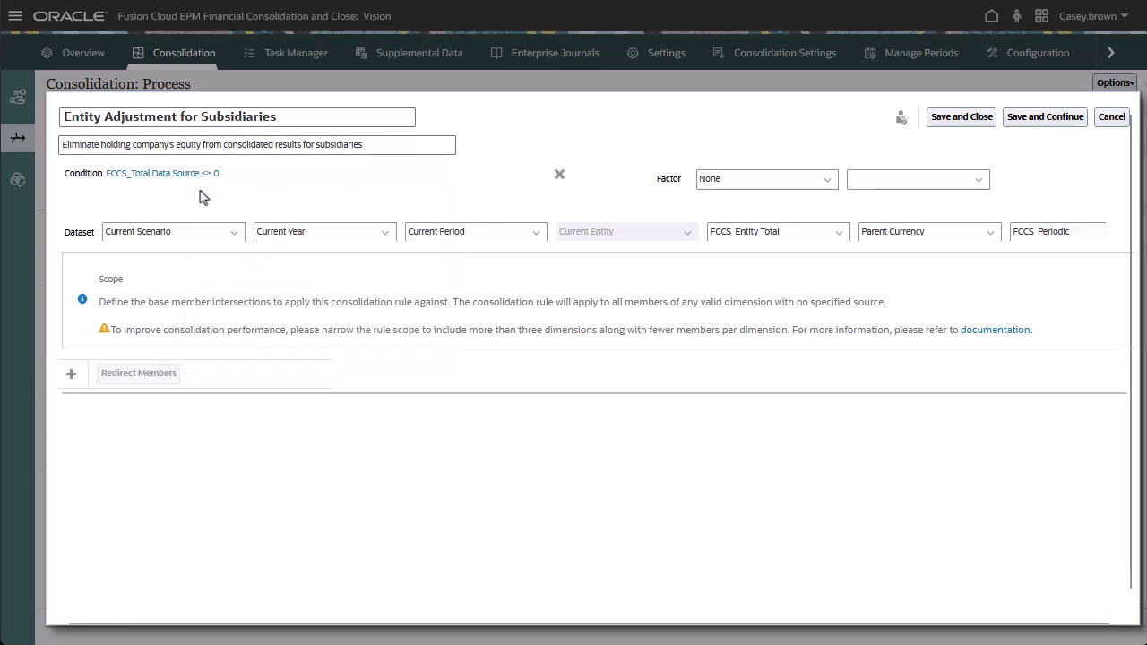
click(179, 184)
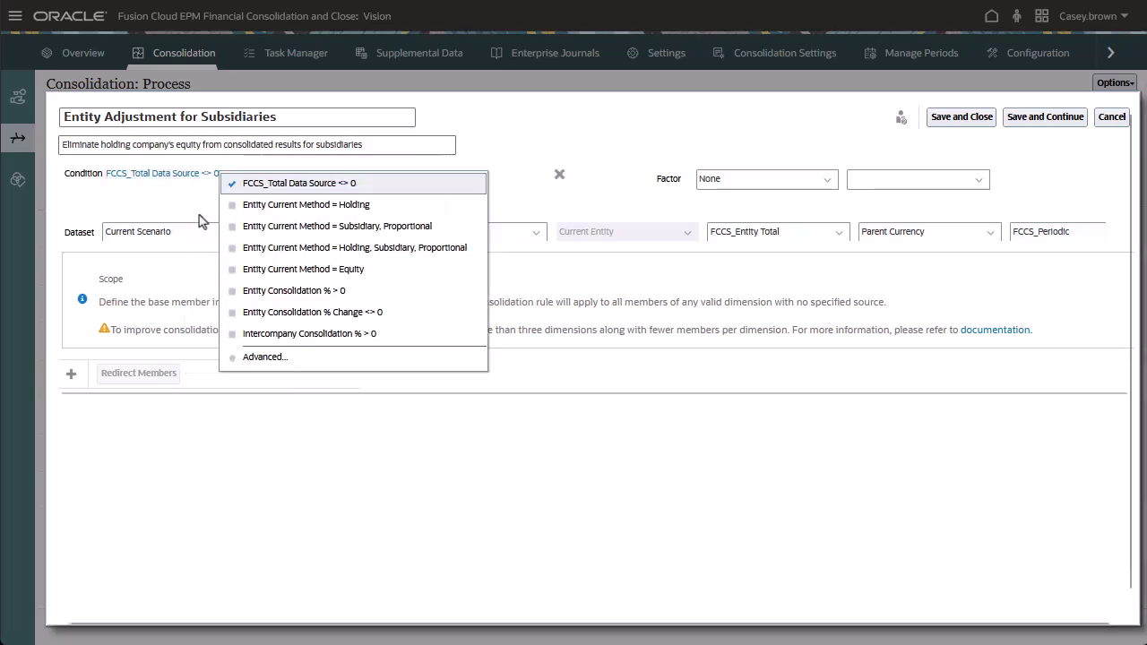
Add an AND condition requiring Entity Current Method to equal Subsidiary
click(265, 358)
click(803, 286)
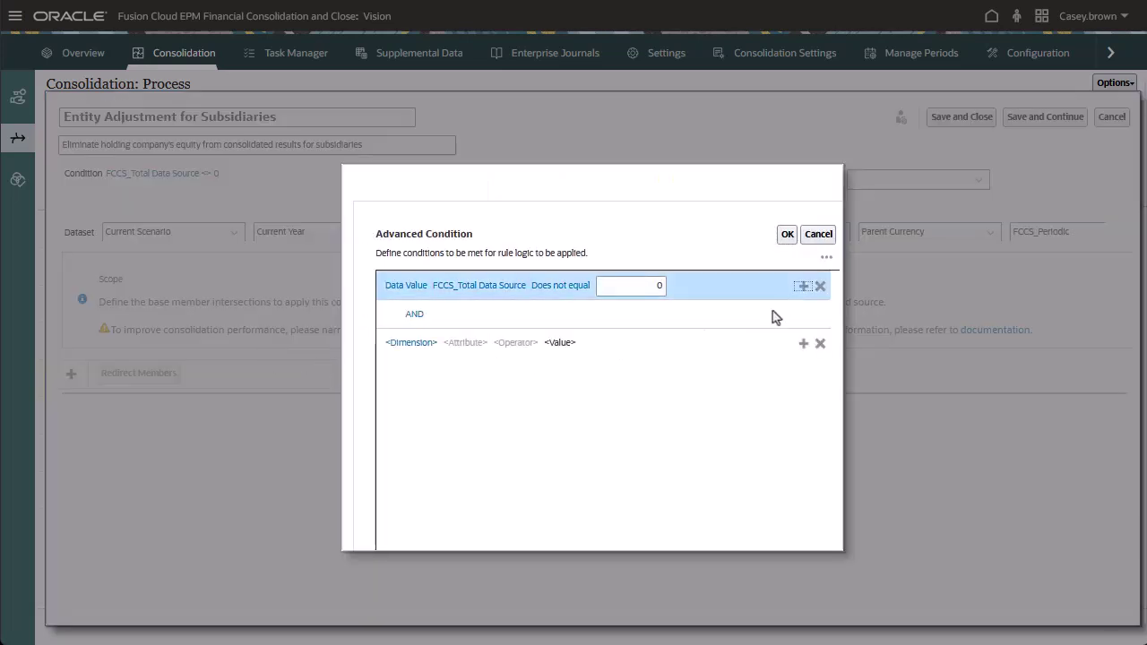
click(412, 345)
click(427, 428)
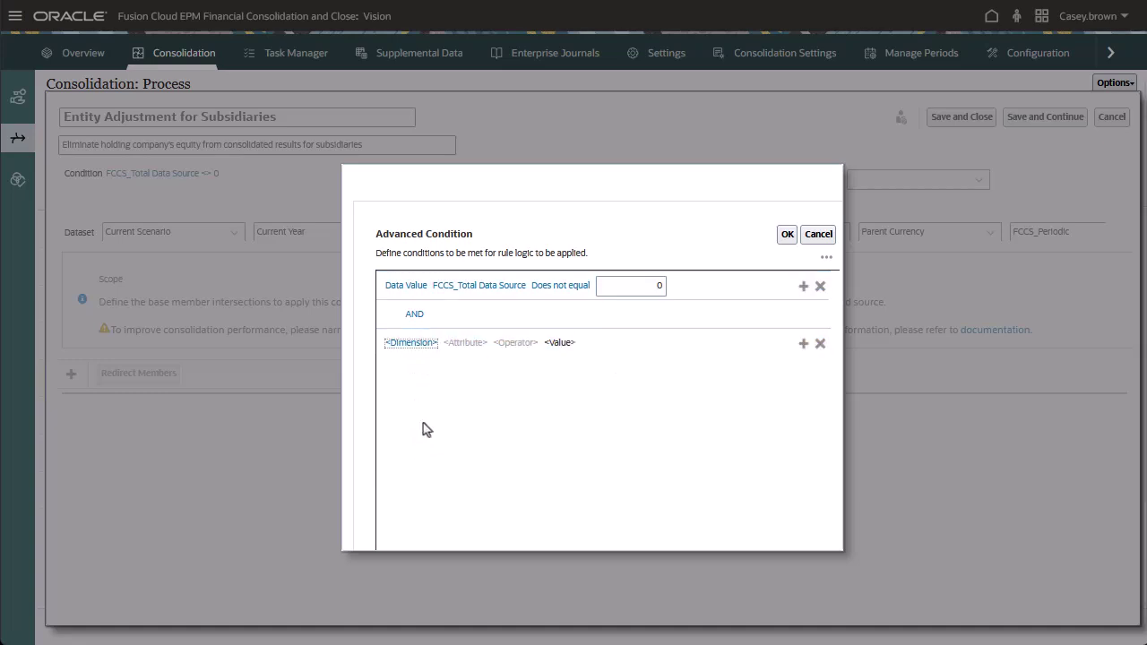
click(439, 345)
click(457, 383)
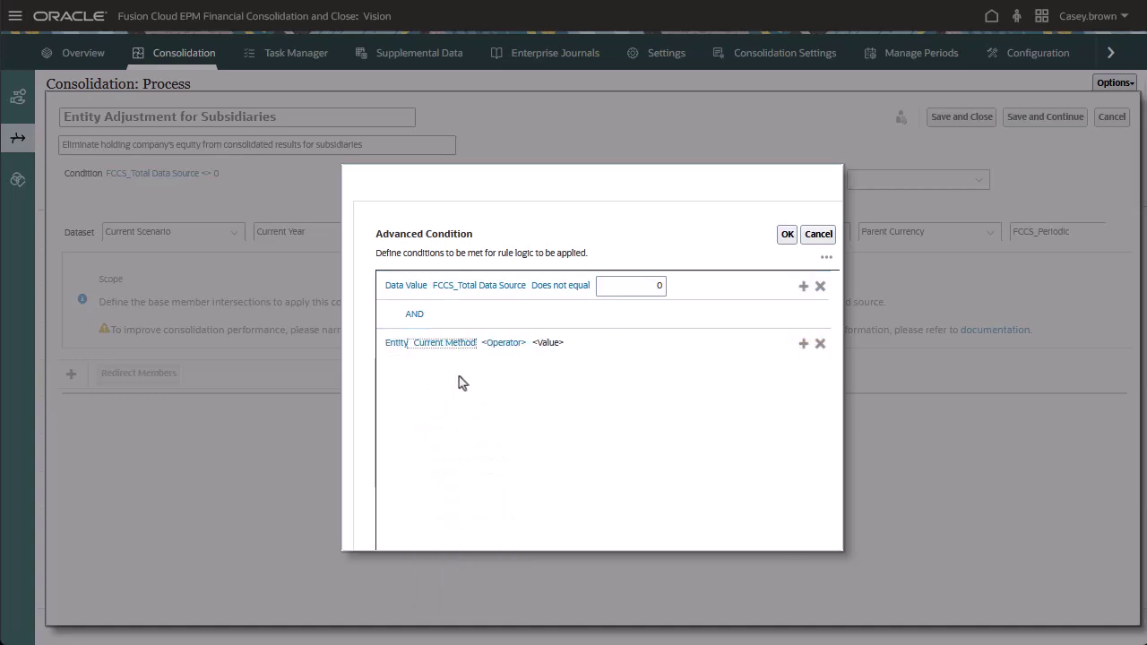
click(503, 343)
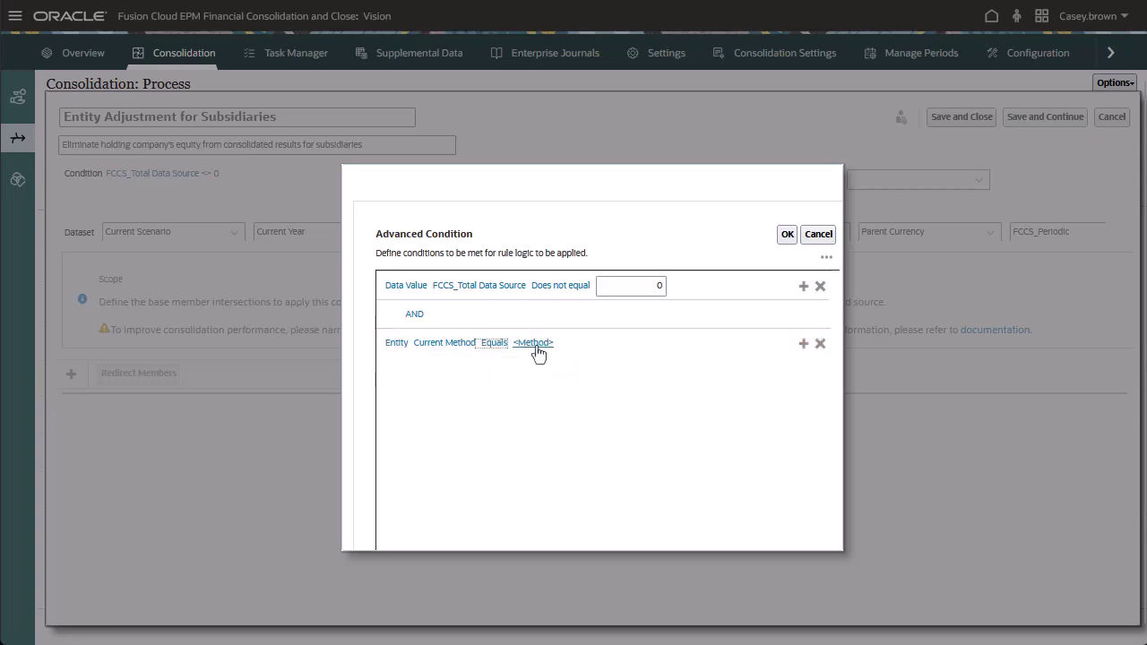
click(538, 345)
click(583, 362)
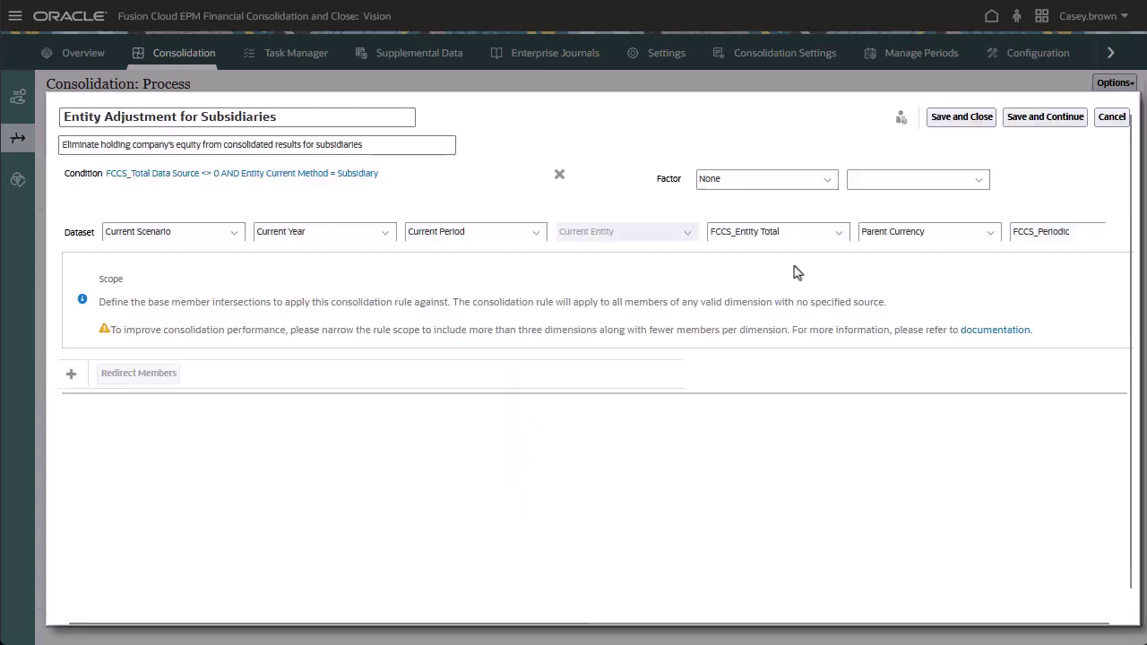
click(787, 233)
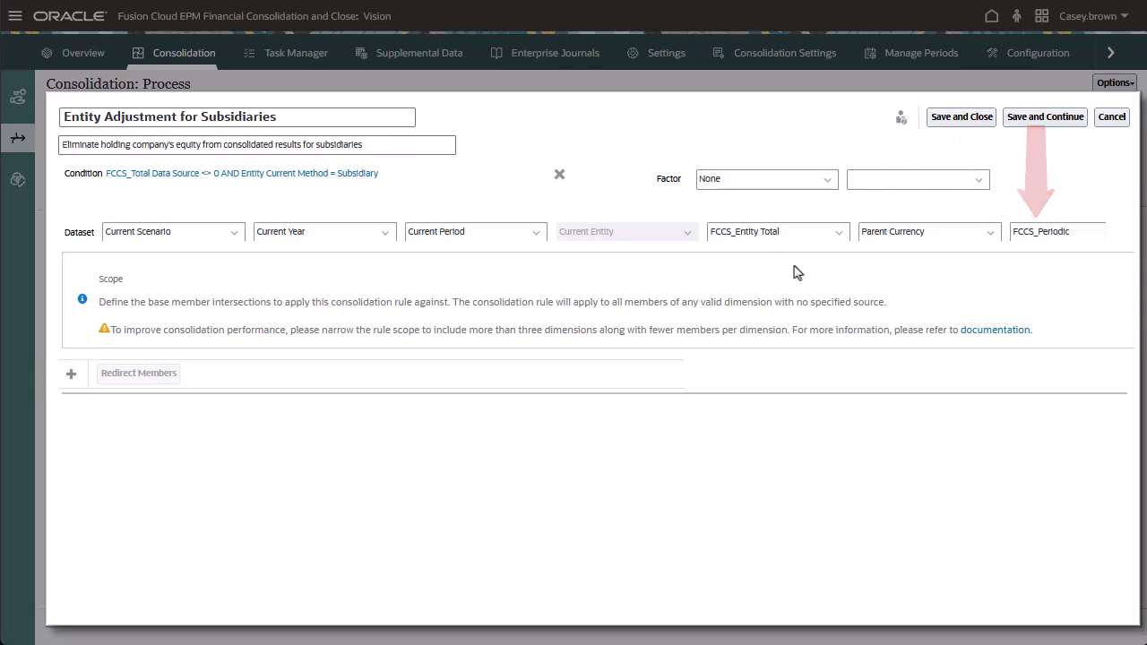
click(536, 233)
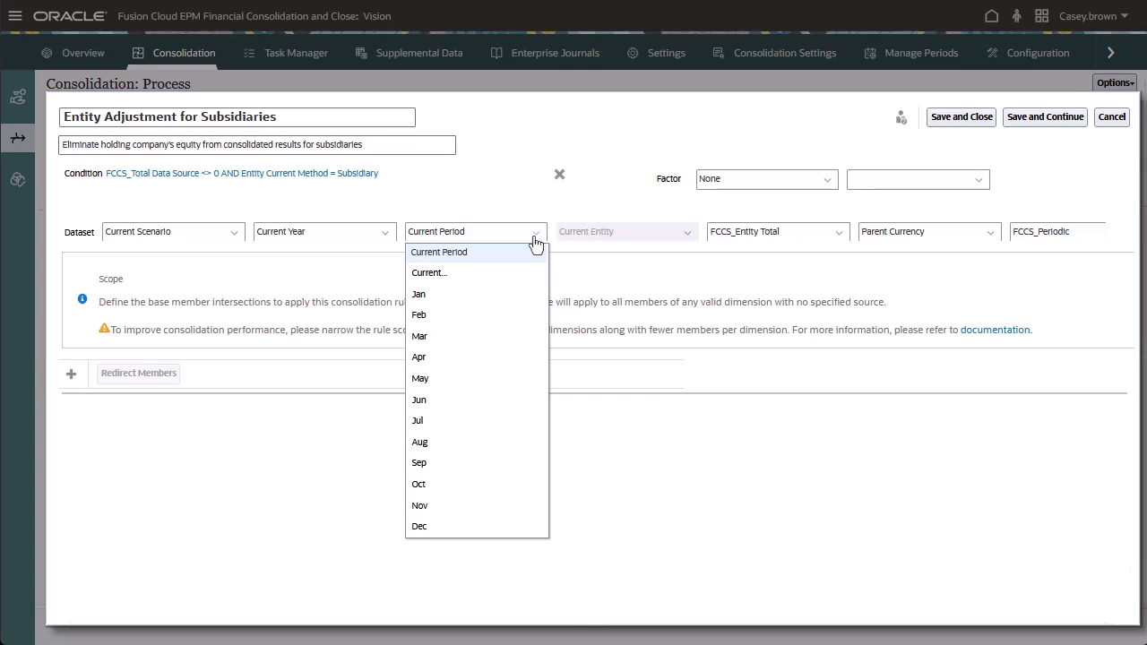
click(442, 273)
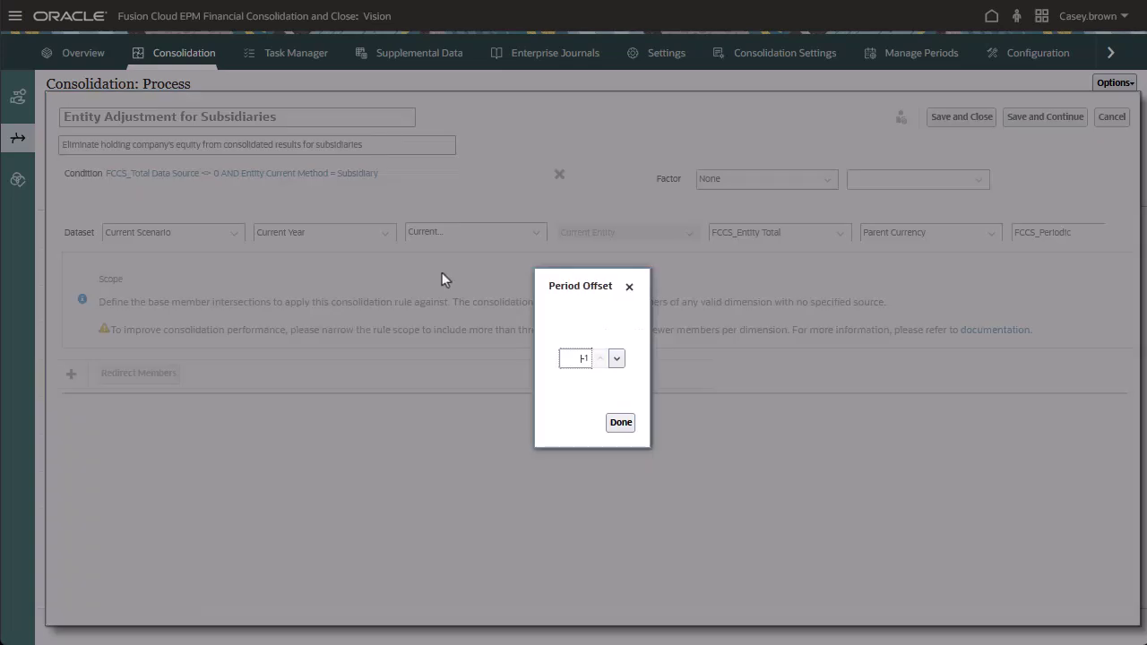
click(629, 286)
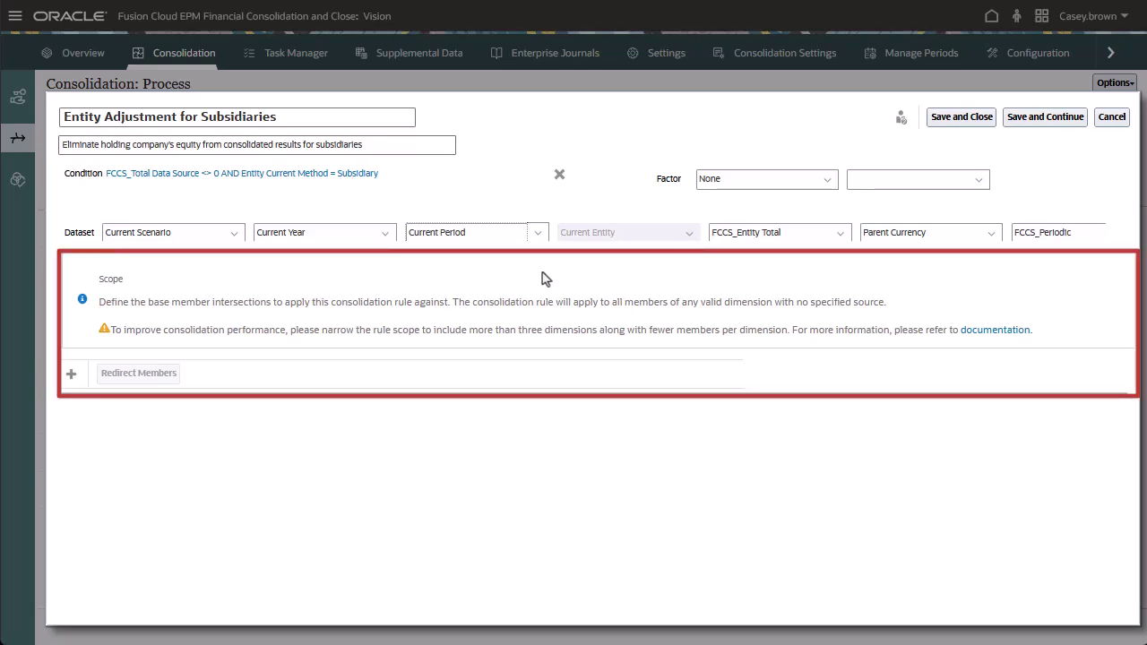
Add Account to the scope as level 0 descendants of Total Equity
click(72, 376)
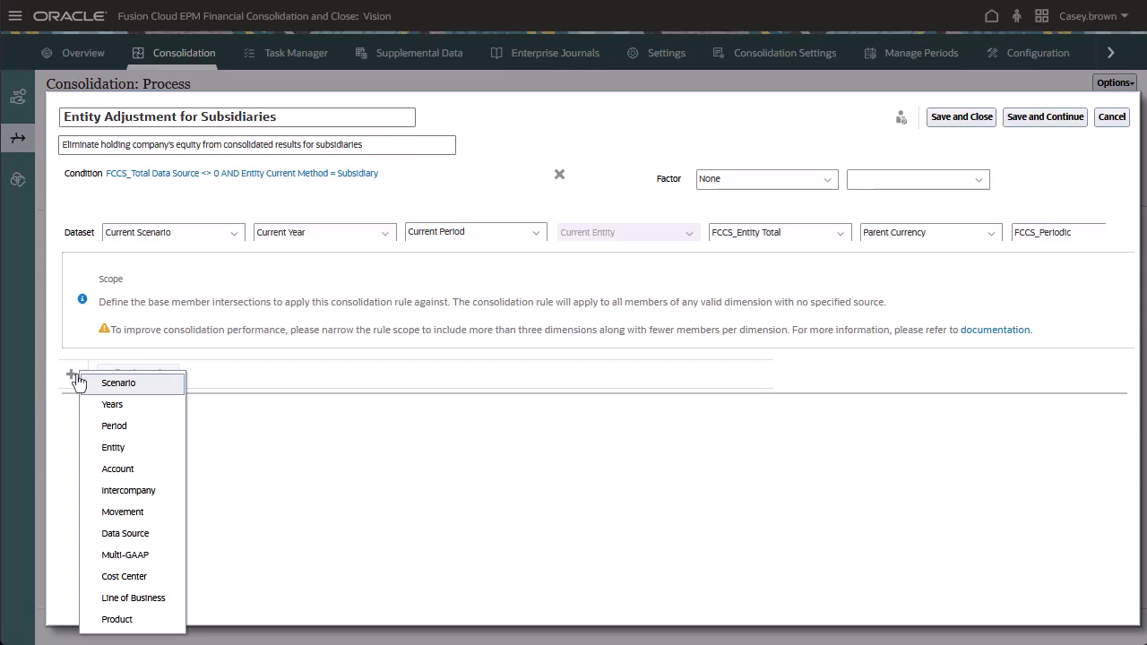
click(119, 468)
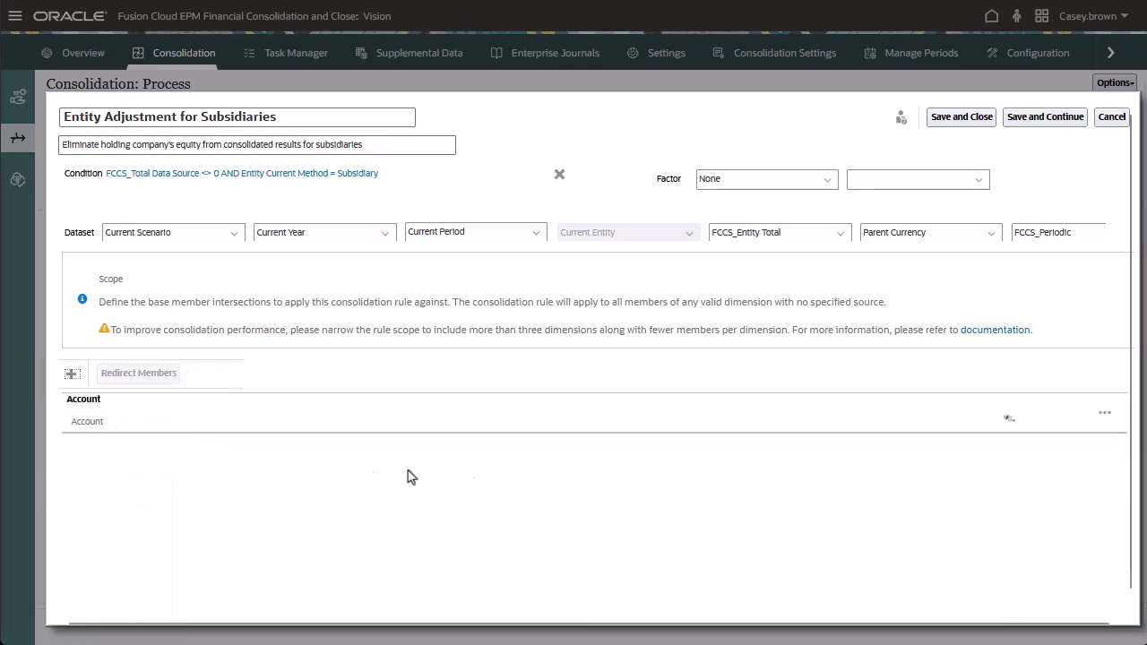
click(1009, 419)
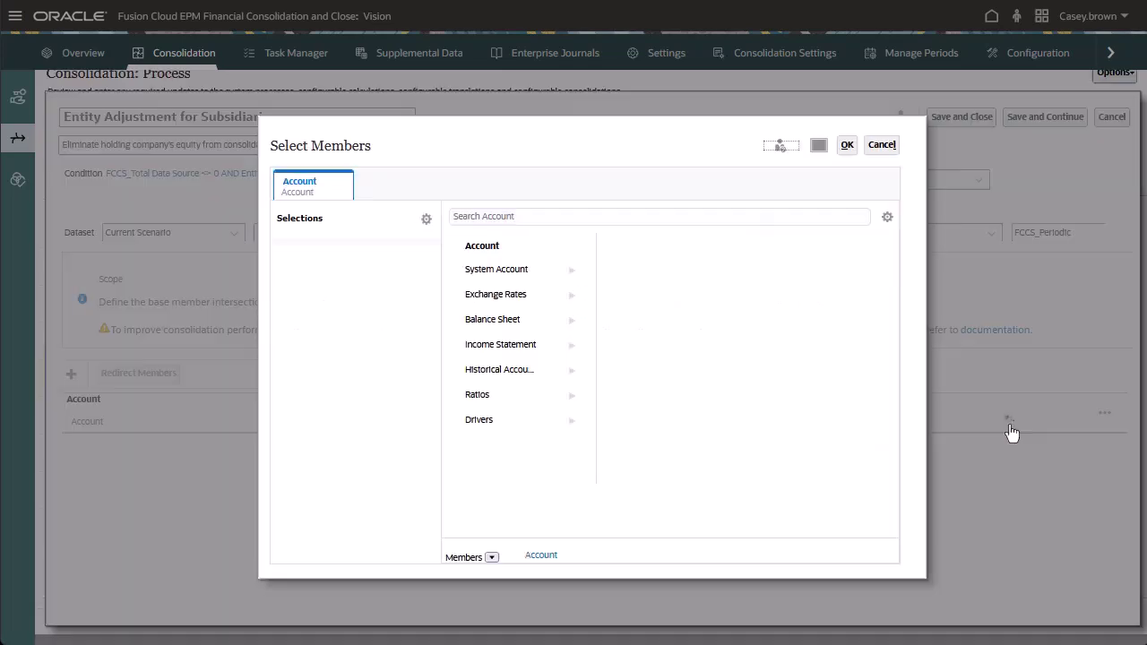
click(505, 216)
text(T)
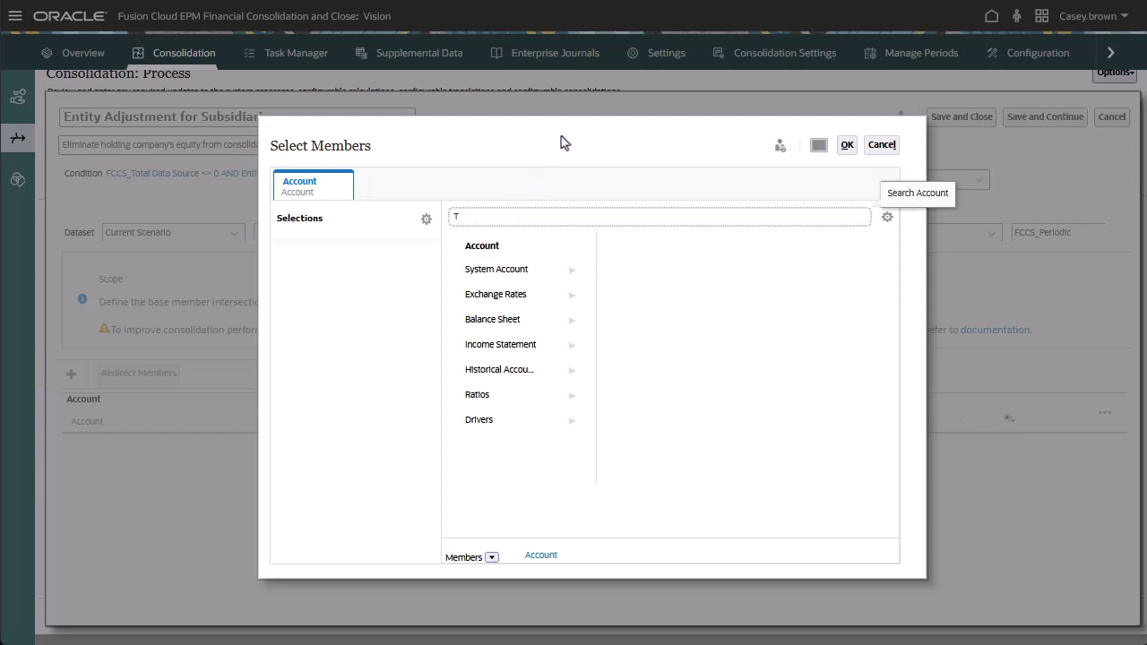
text(otal Equity)
key(Return)
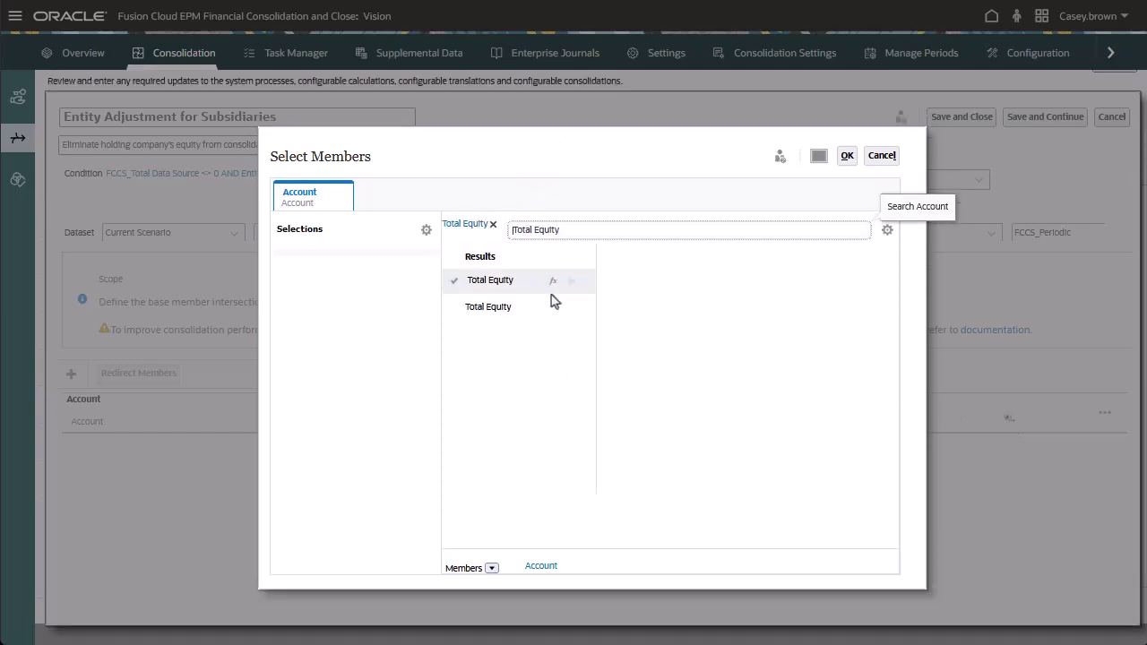
click(550, 302)
click(453, 443)
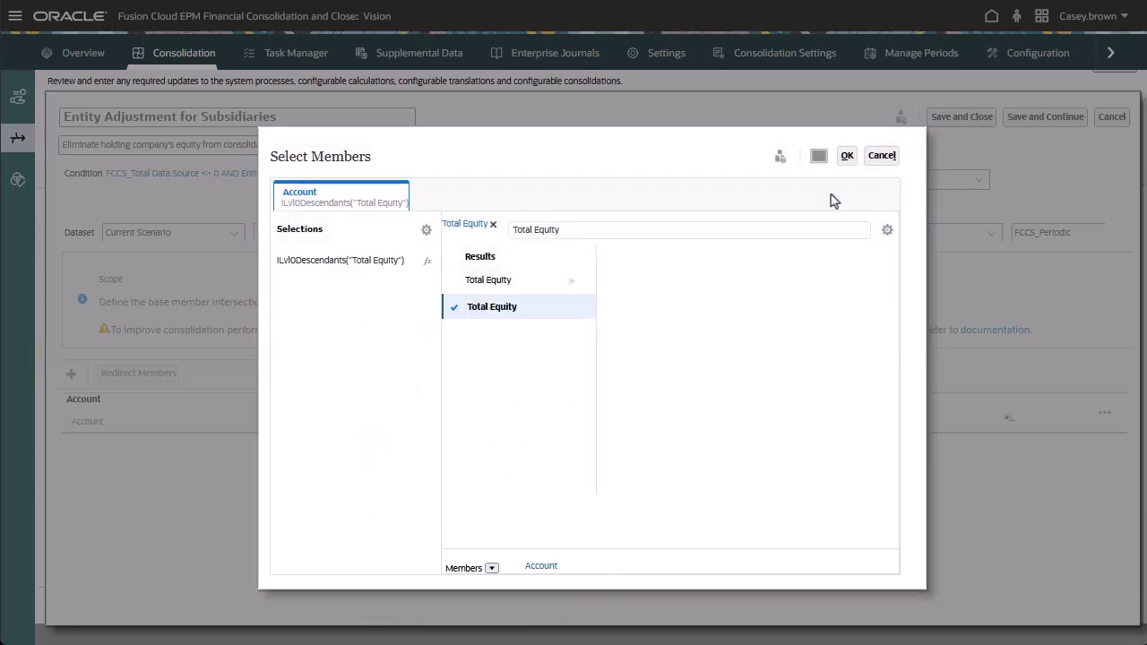
click(847, 157)
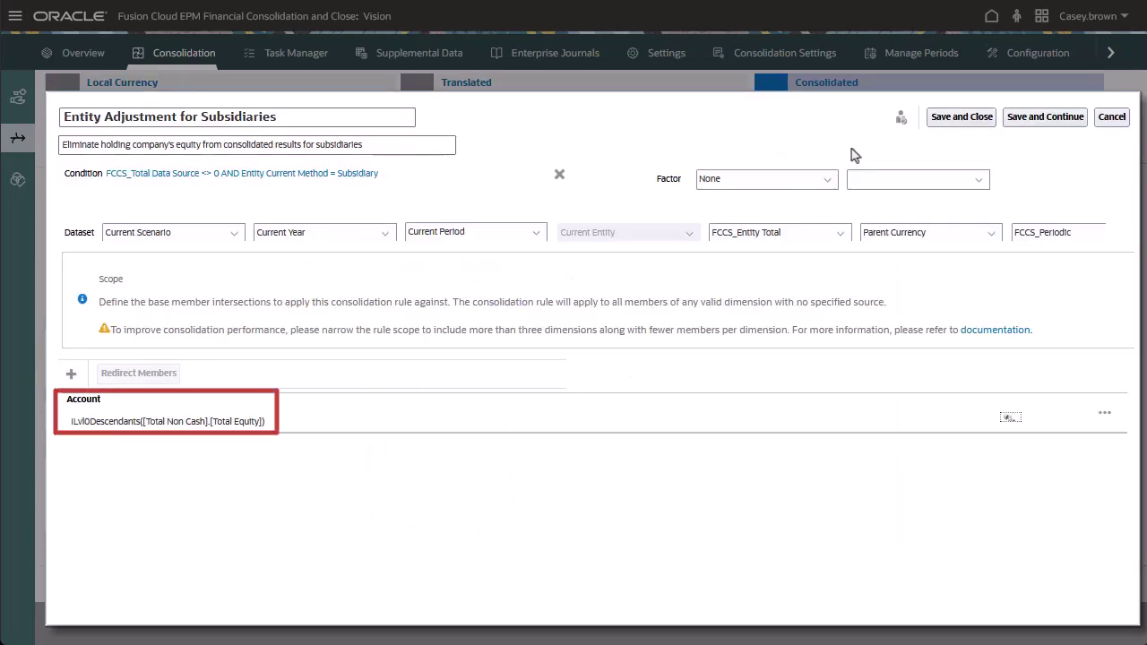
Exclude CTA, Retained Earnings Current and Other Reserves from the Account scope
click(1103, 415)
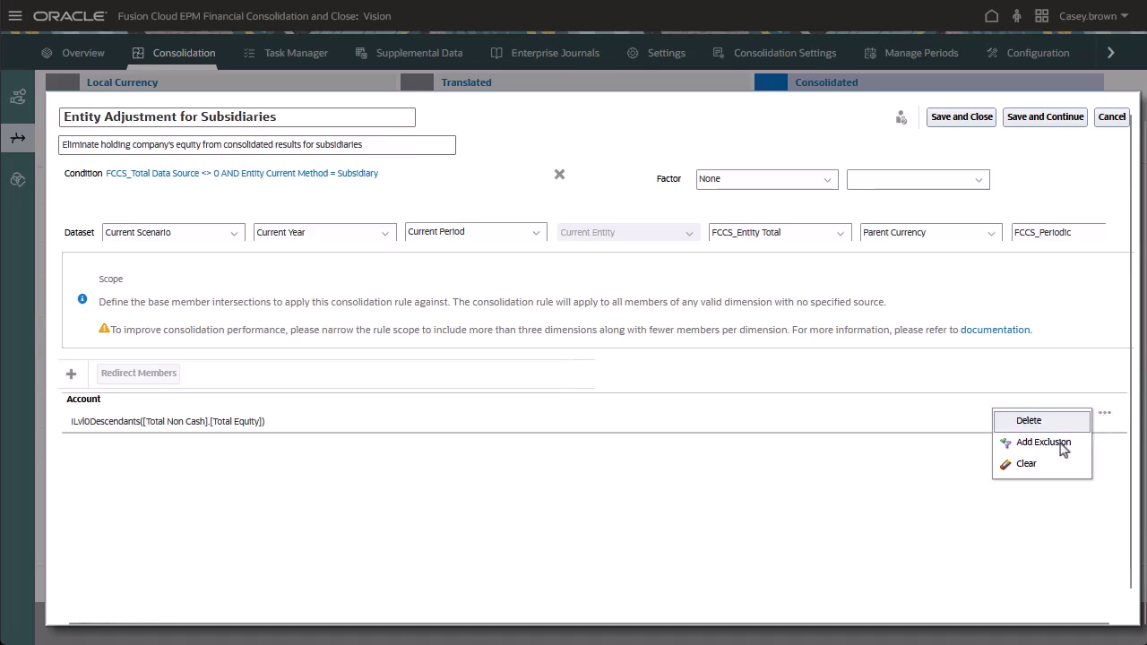
click(1061, 445)
click(1007, 443)
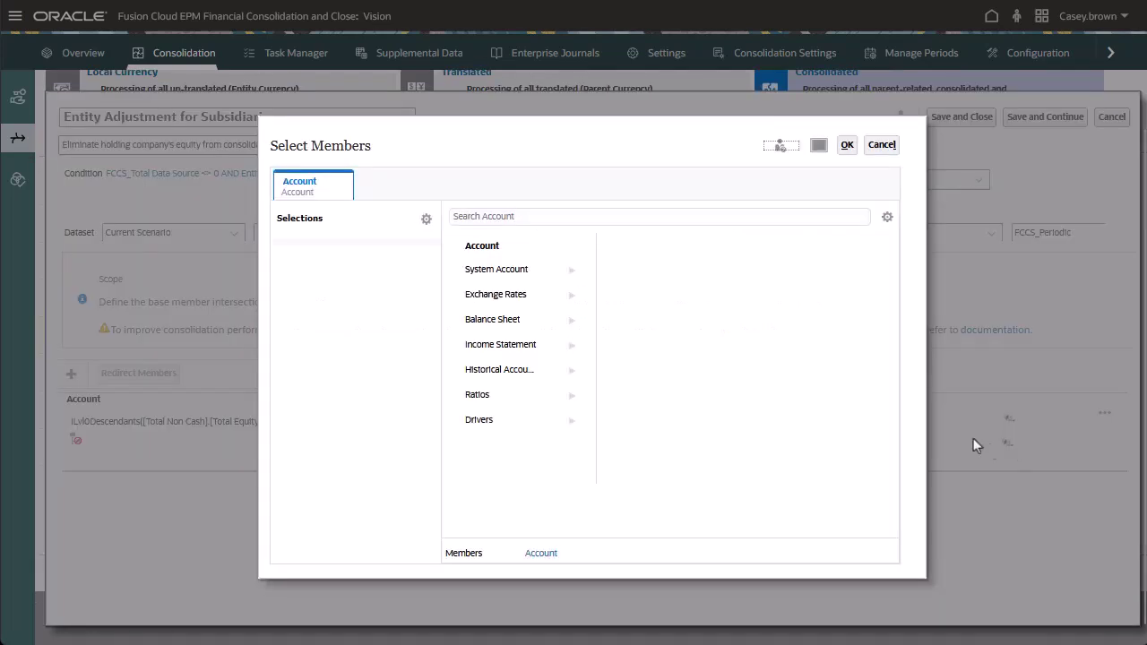
click(532, 216)
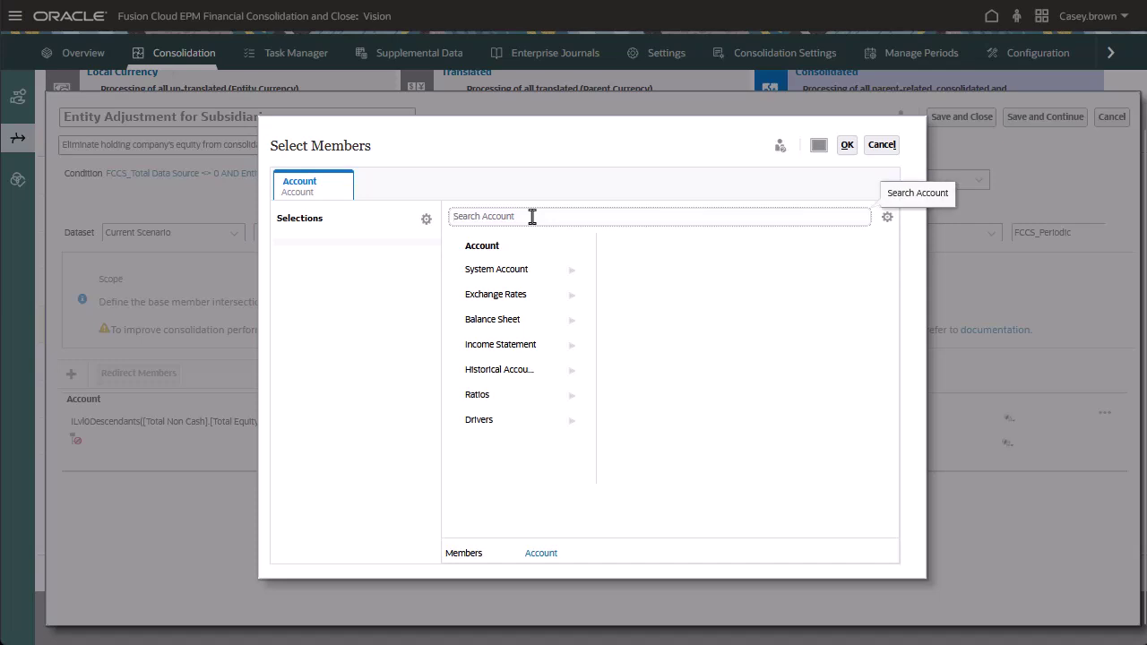
text(CTA)
key(Return)
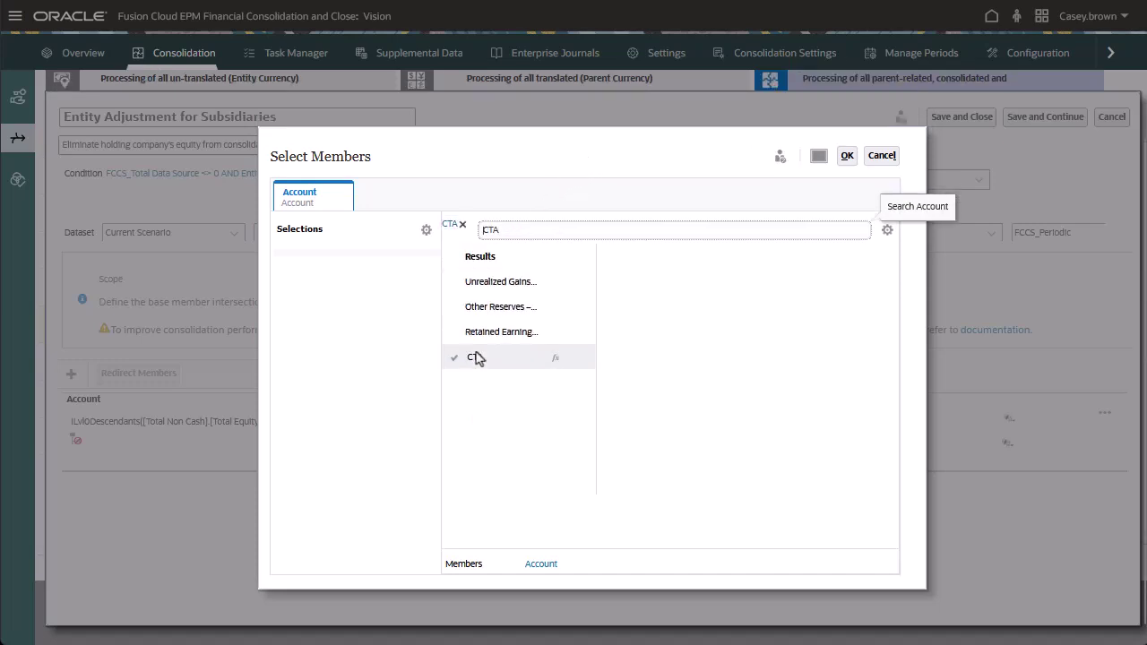
click(476, 358)
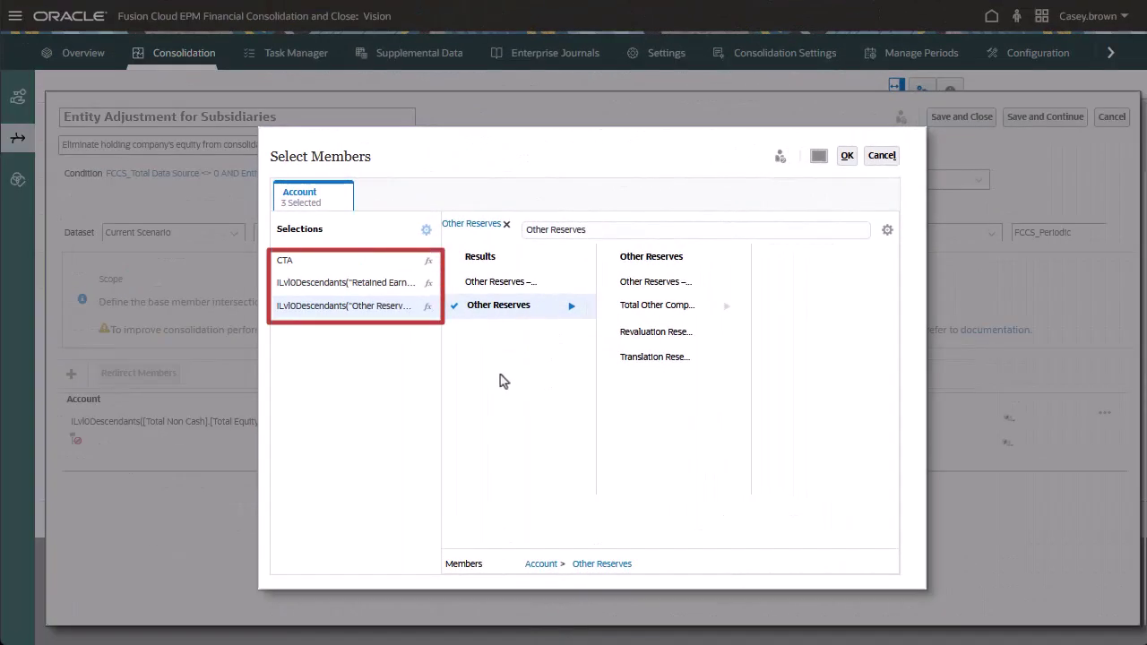
click(847, 156)
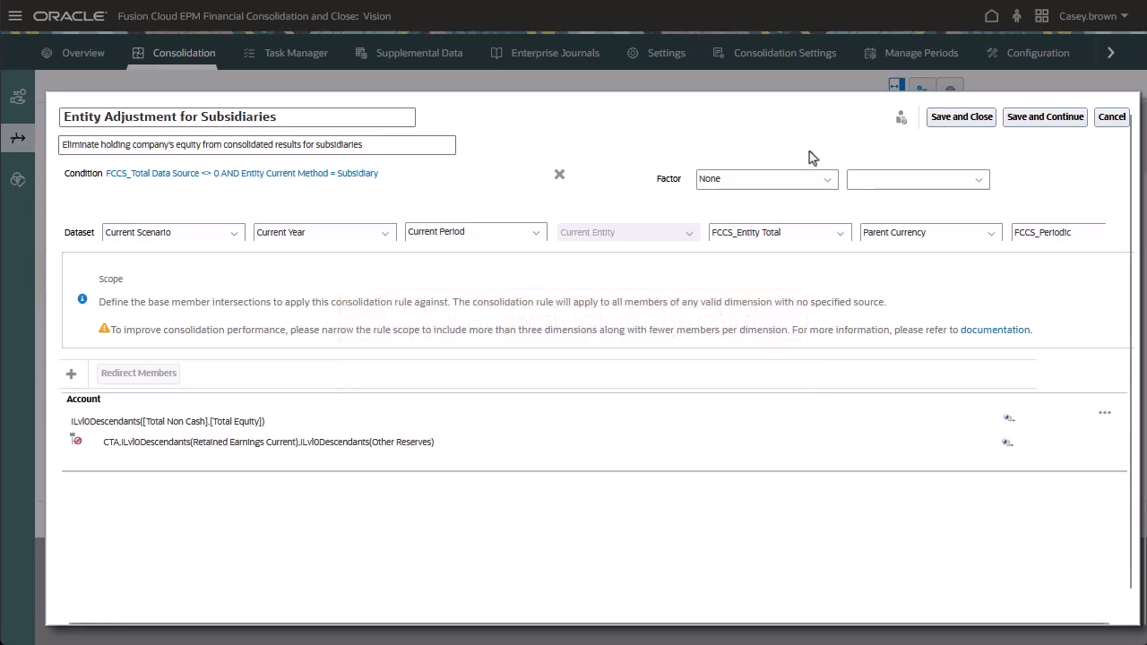
Add Intercompany to the scope as level 0 descendants of Intercompany Top
click(72, 376)
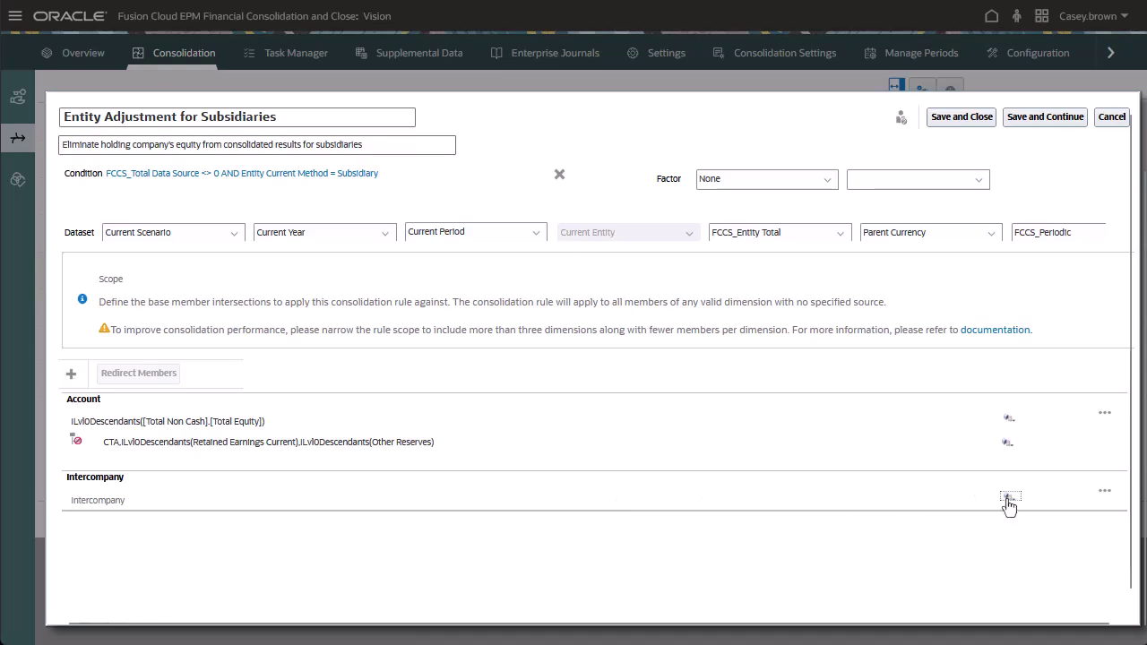
click(1009, 497)
click(552, 271)
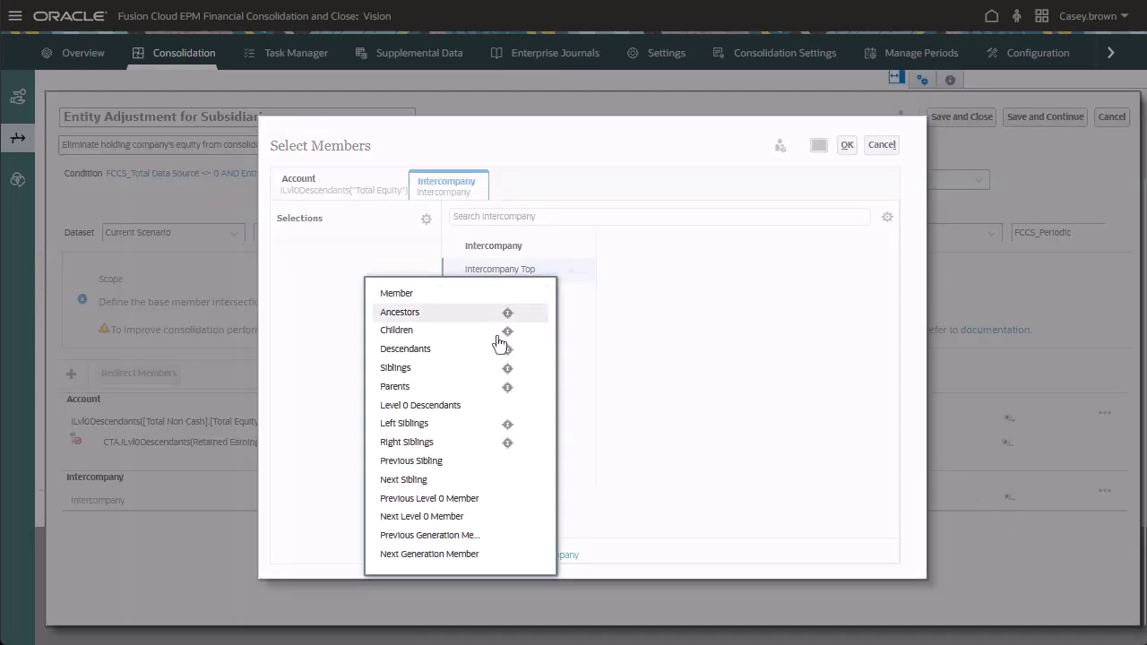
click(512, 402)
click(847, 145)
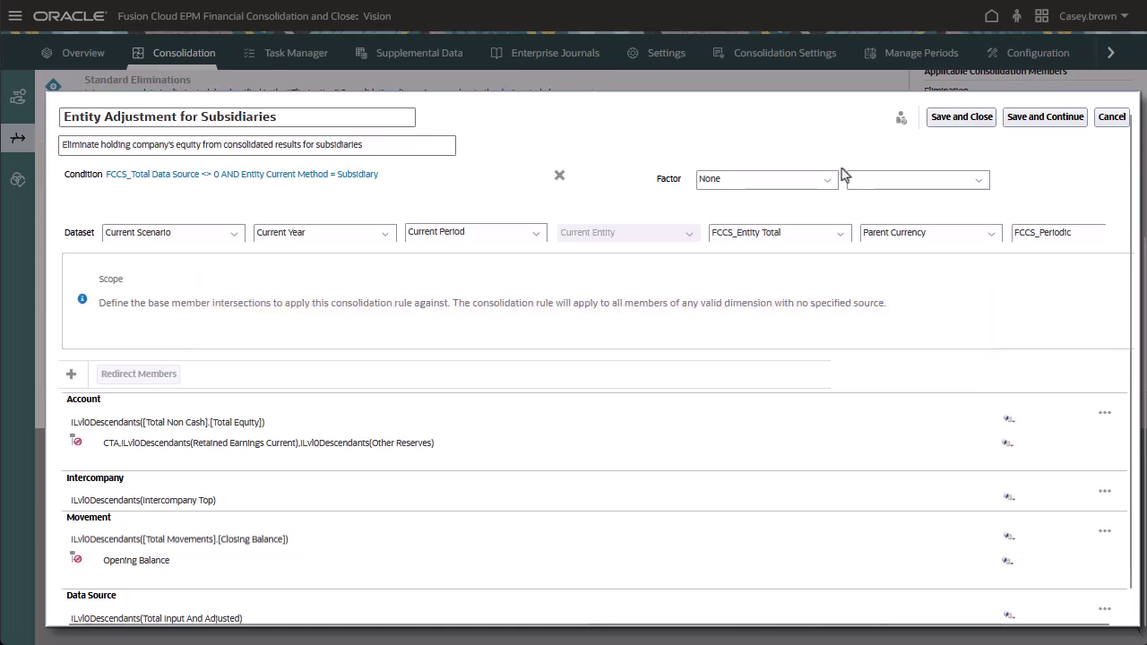
click(830, 183)
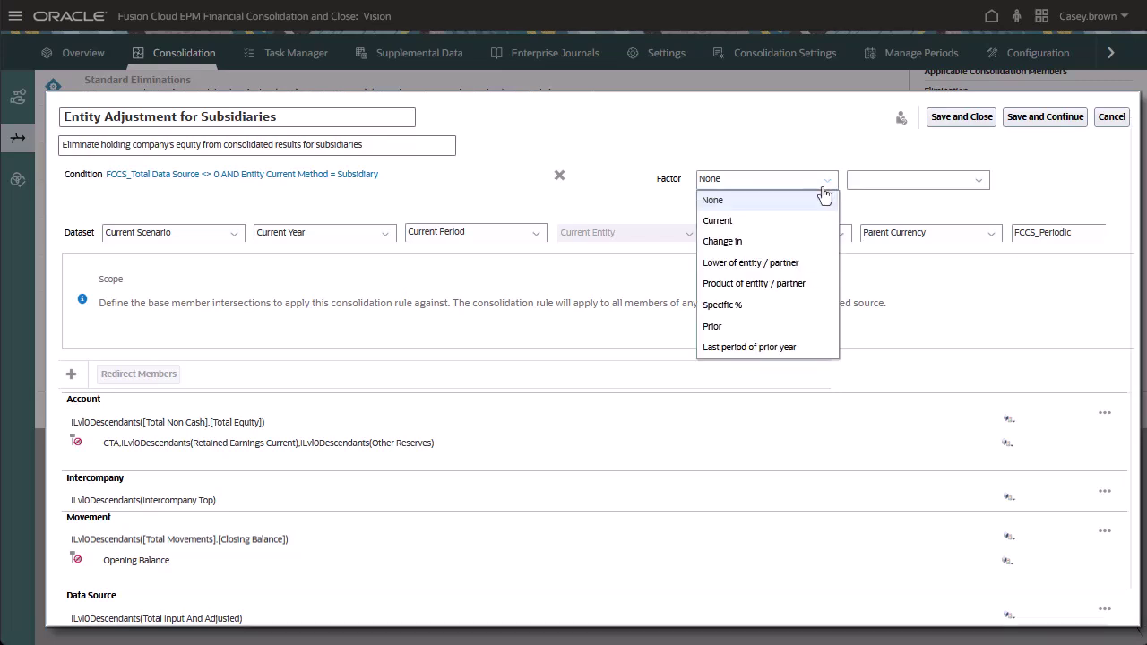
click(778, 220)
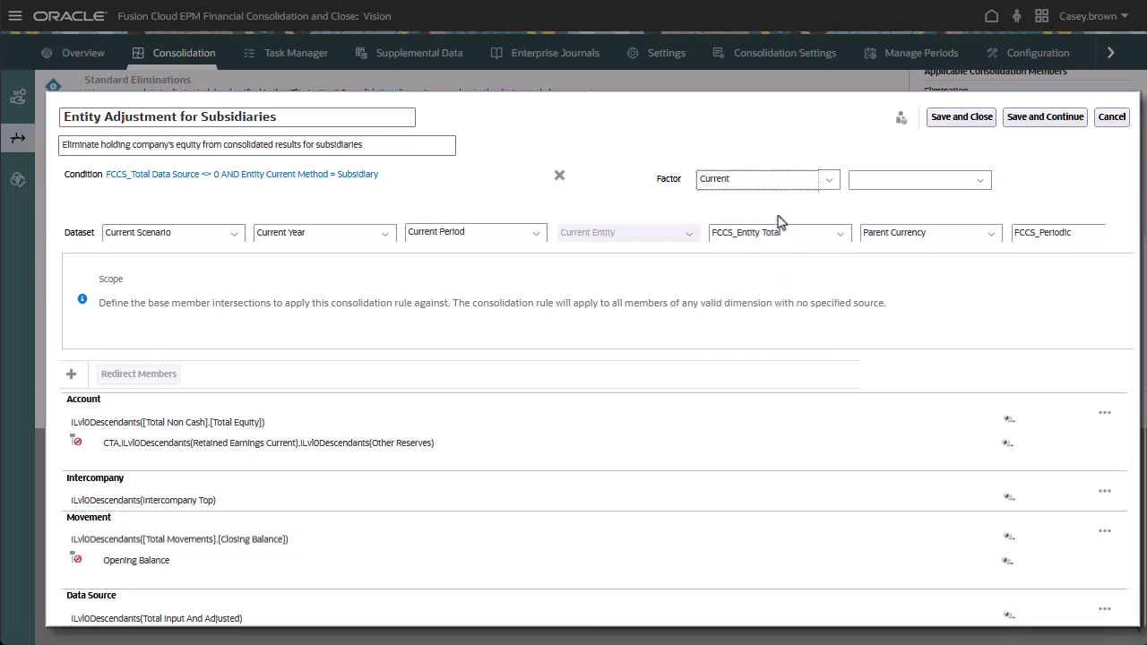
click(980, 185)
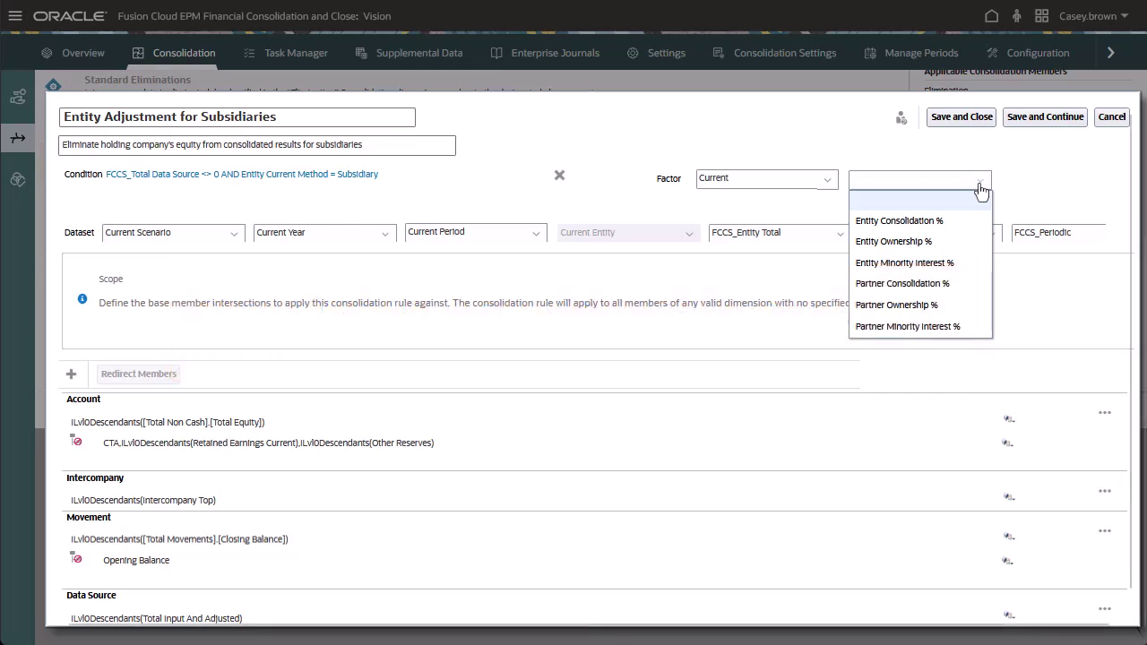
click(965, 201)
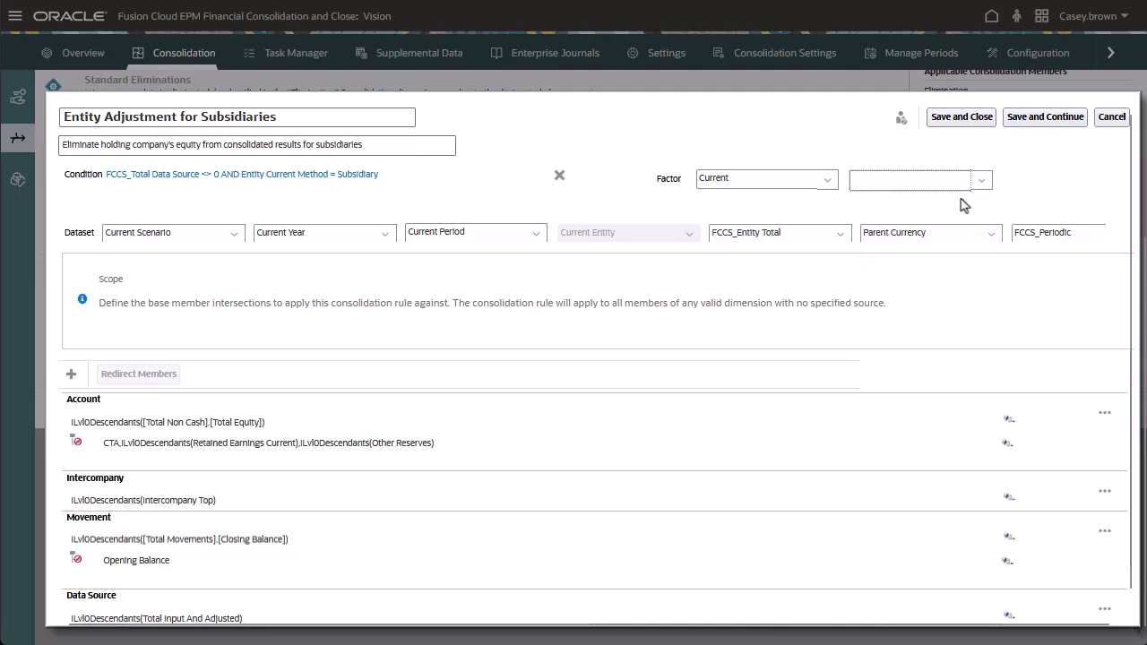
click(832, 183)
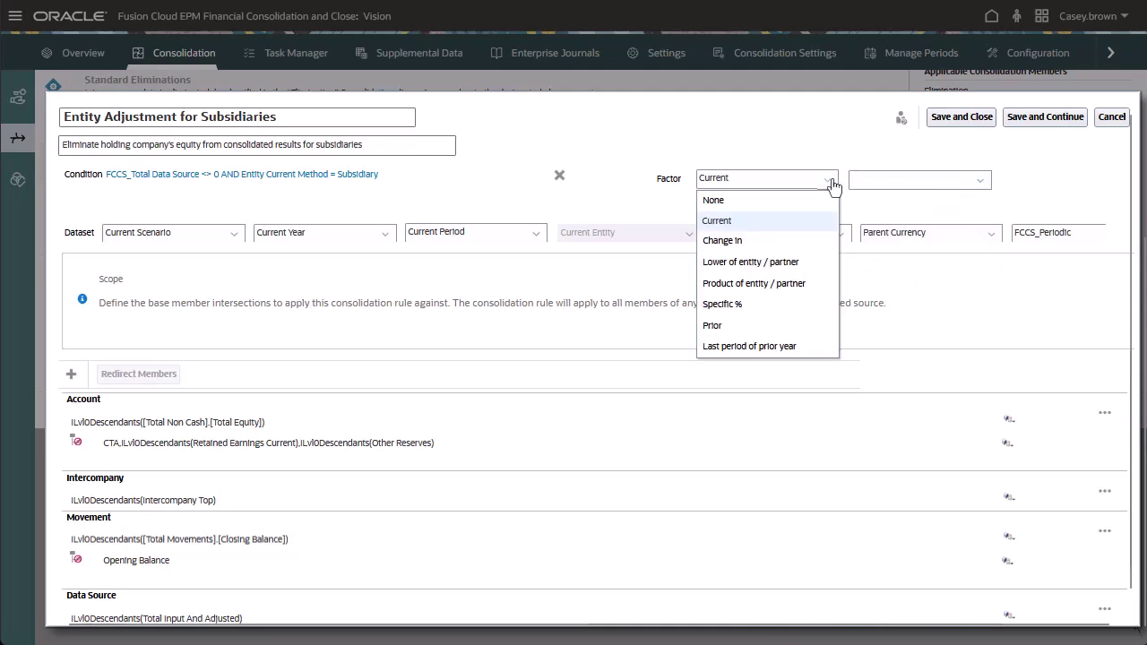
click(782, 202)
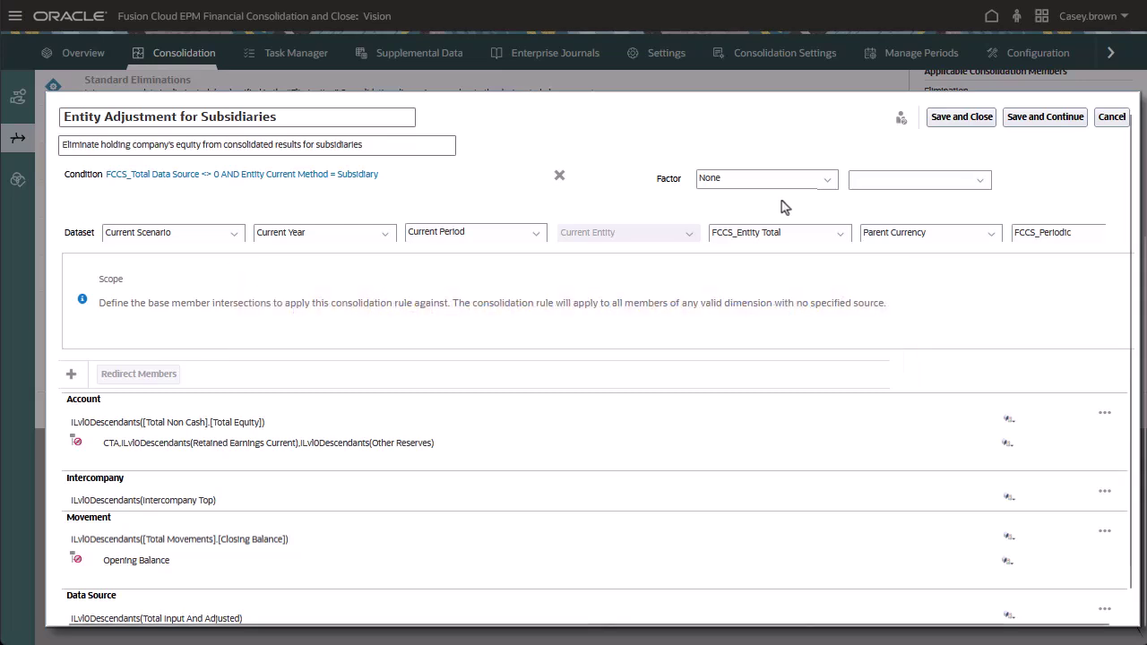
Save and close the Entity Adjustment for Subsidiaries rule
click(964, 127)
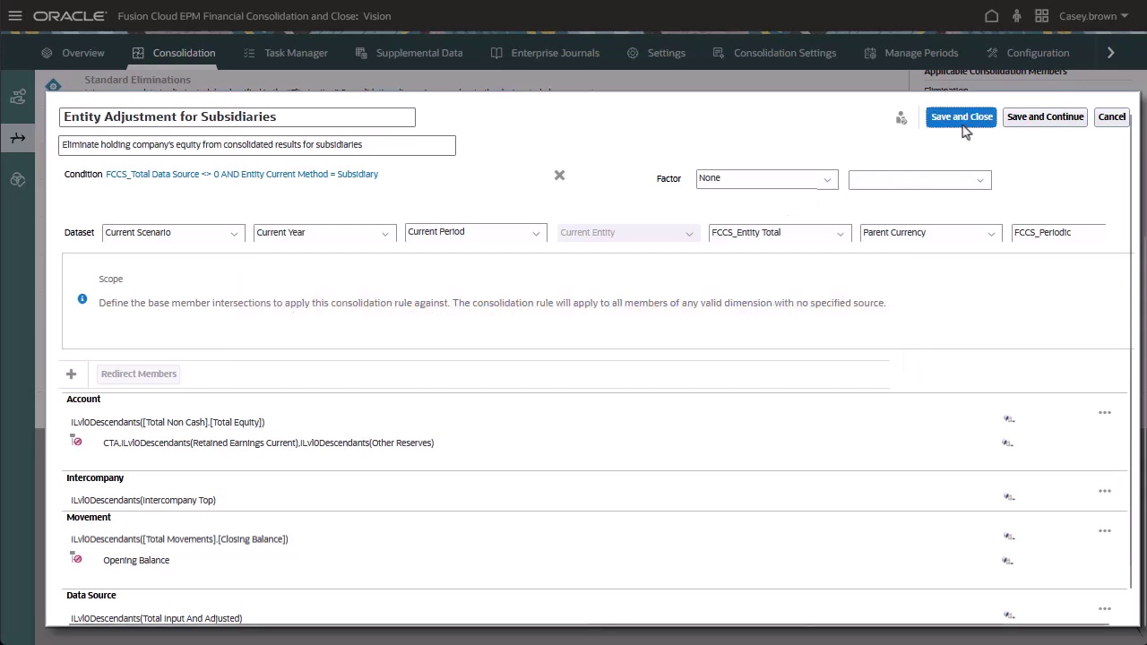